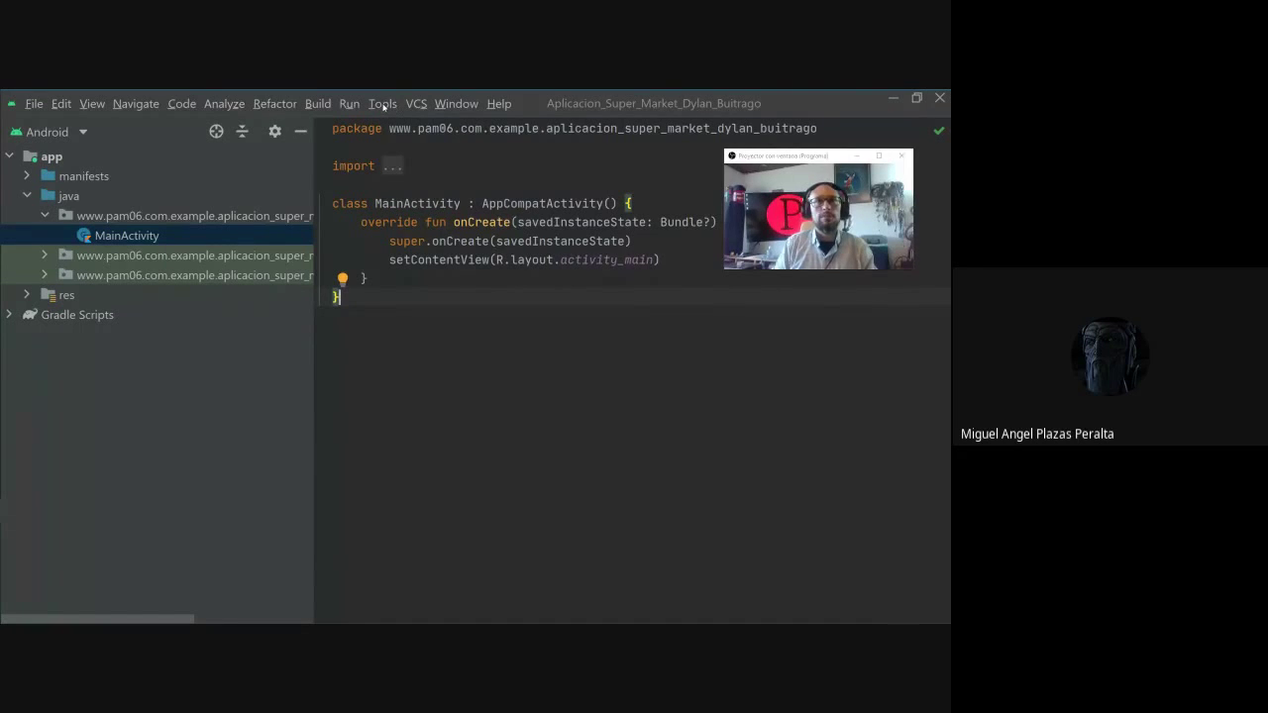
- Open the SDK Manager and mark the Android 6.0 (Marshmallow) platform, API level 23, for installation
click(384, 105)
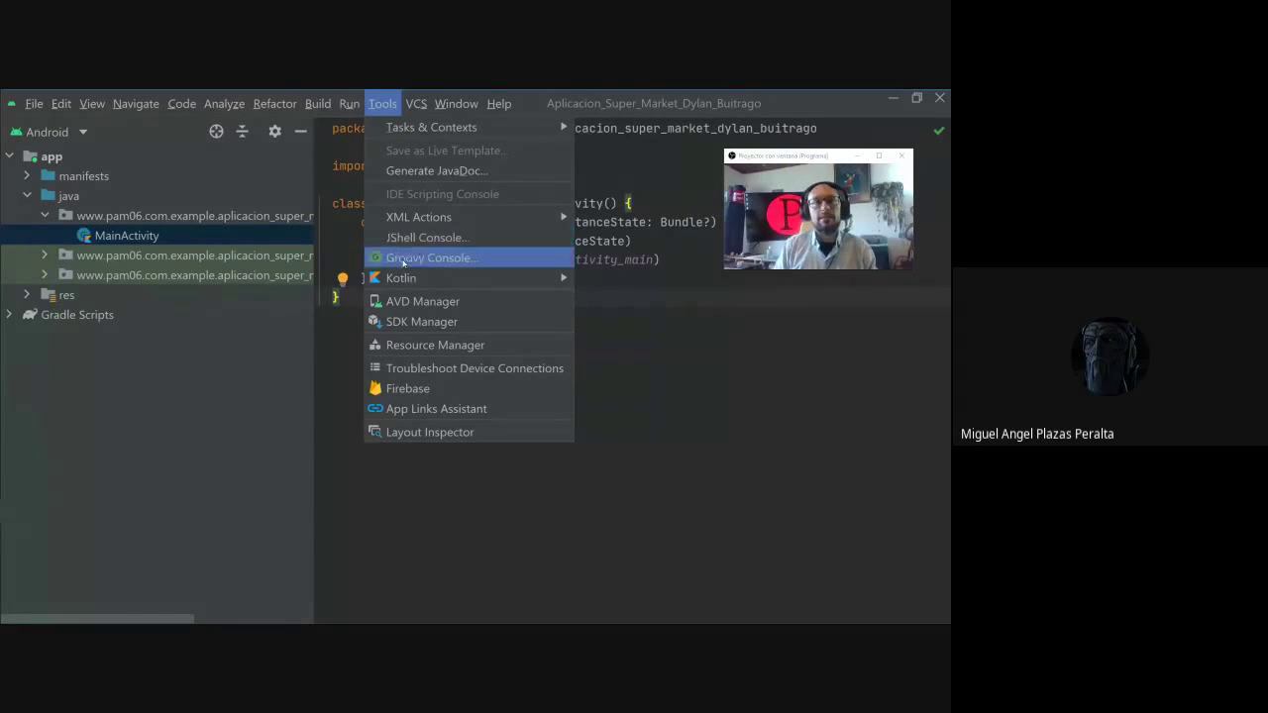
click(405, 323)
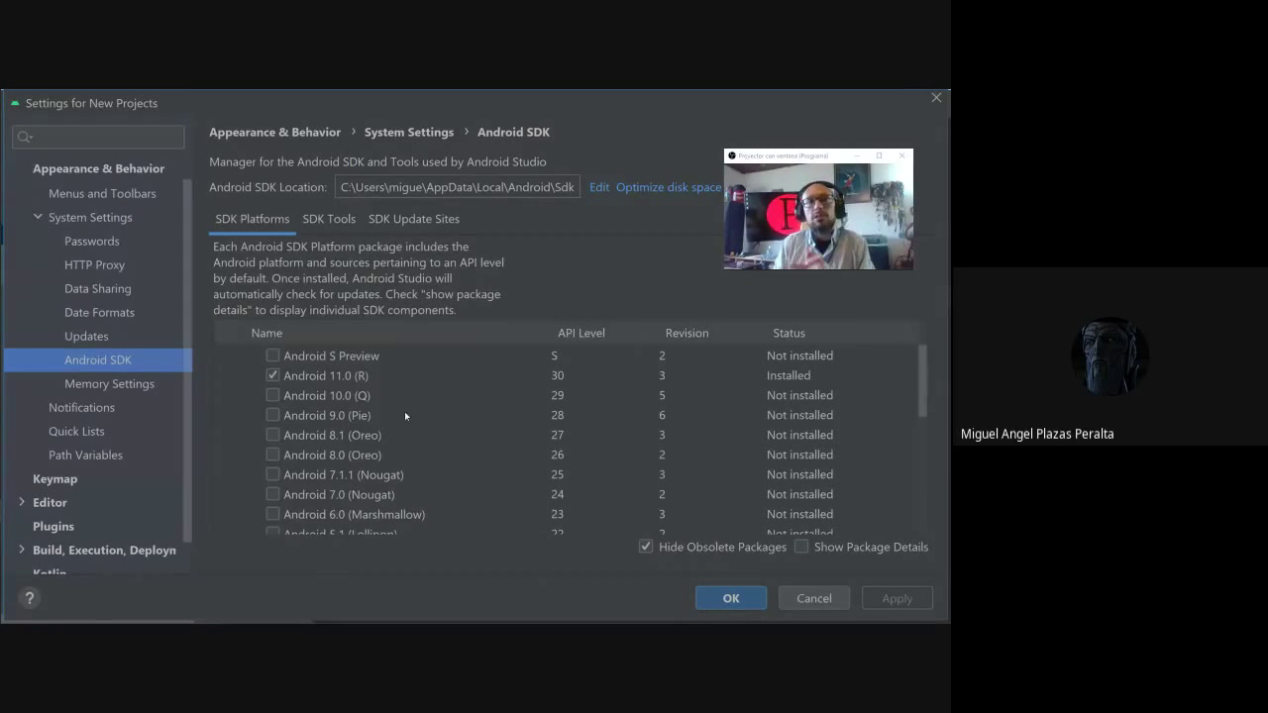
scroll(406, 461, down, 5)
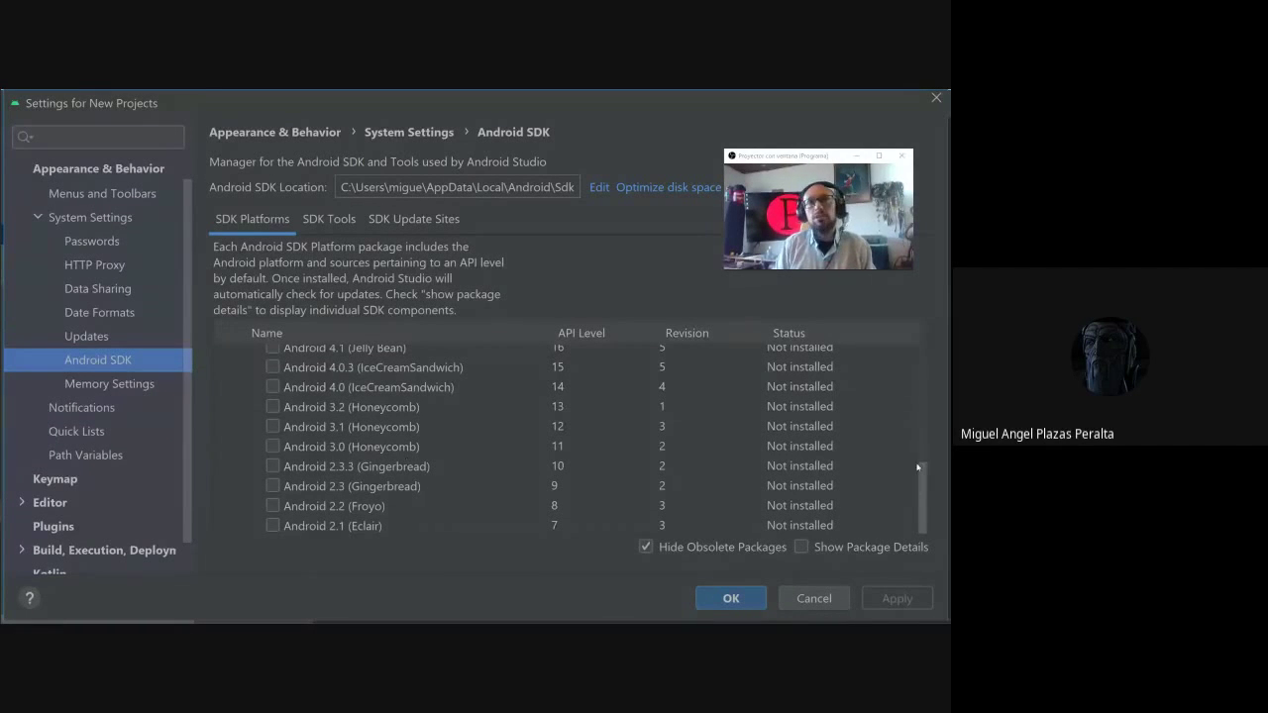
scroll(919, 461, up, 2)
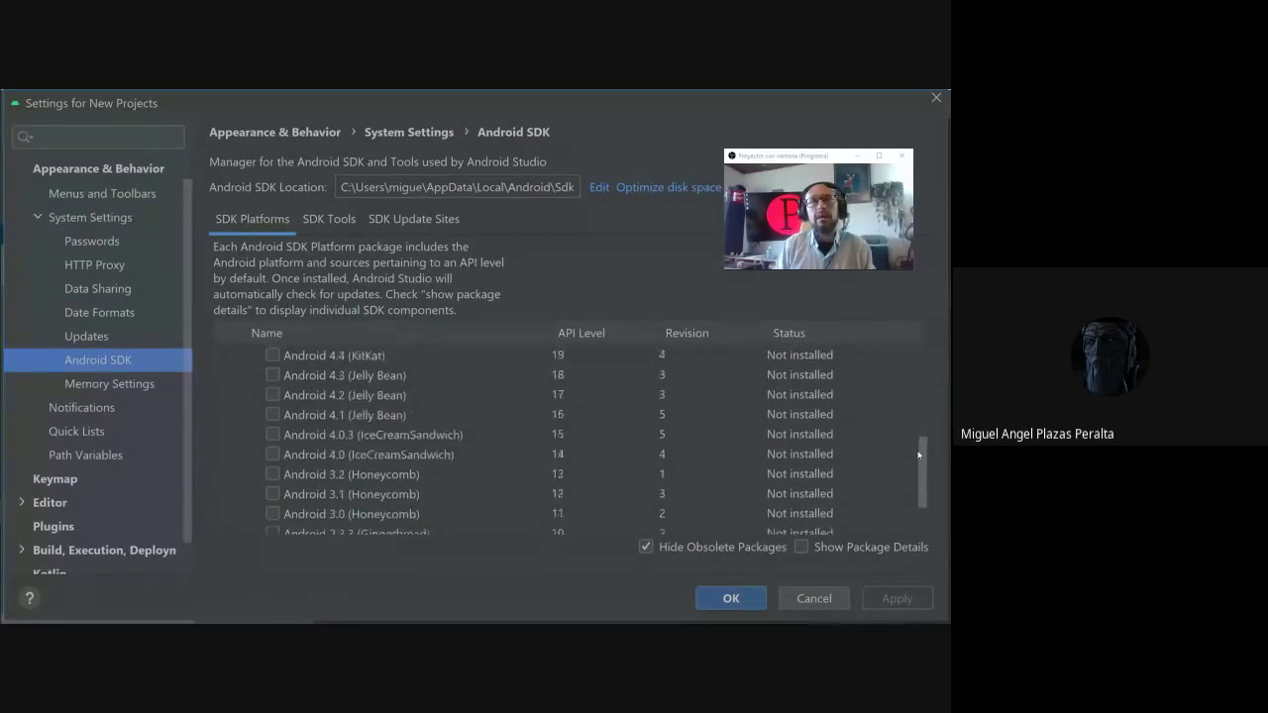
drag(918, 455, 904, 388)
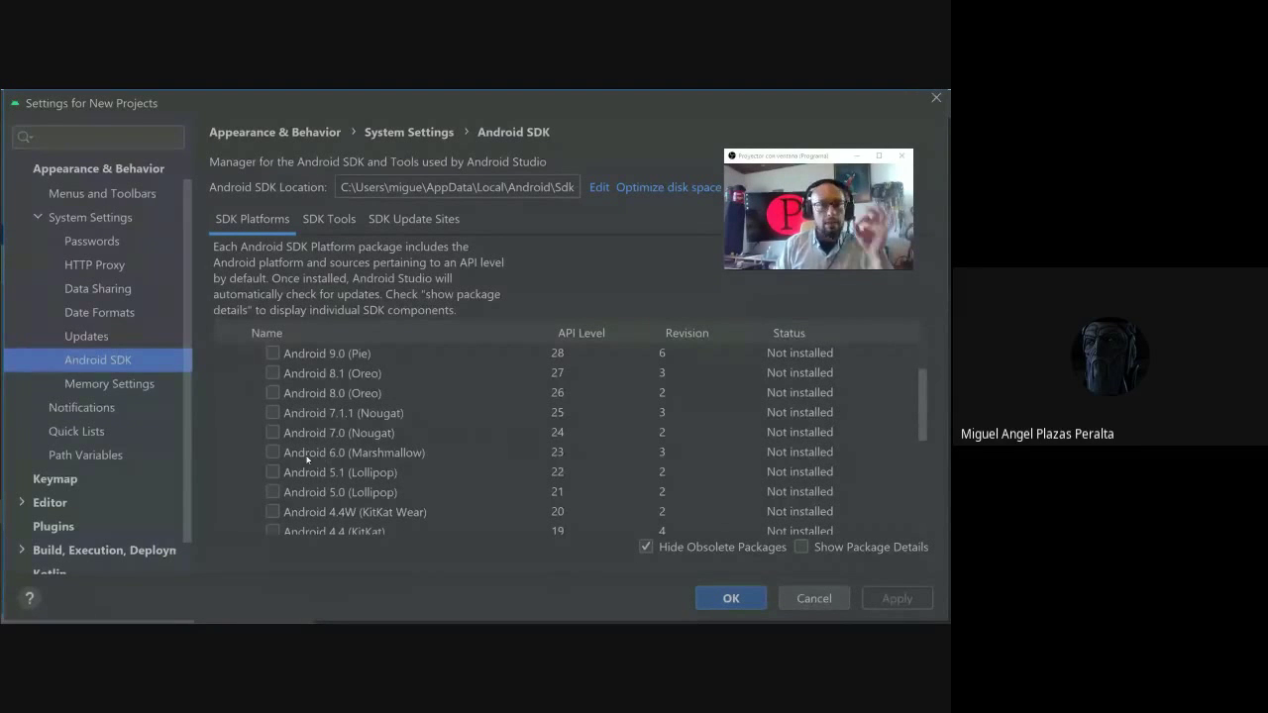
click(273, 454)
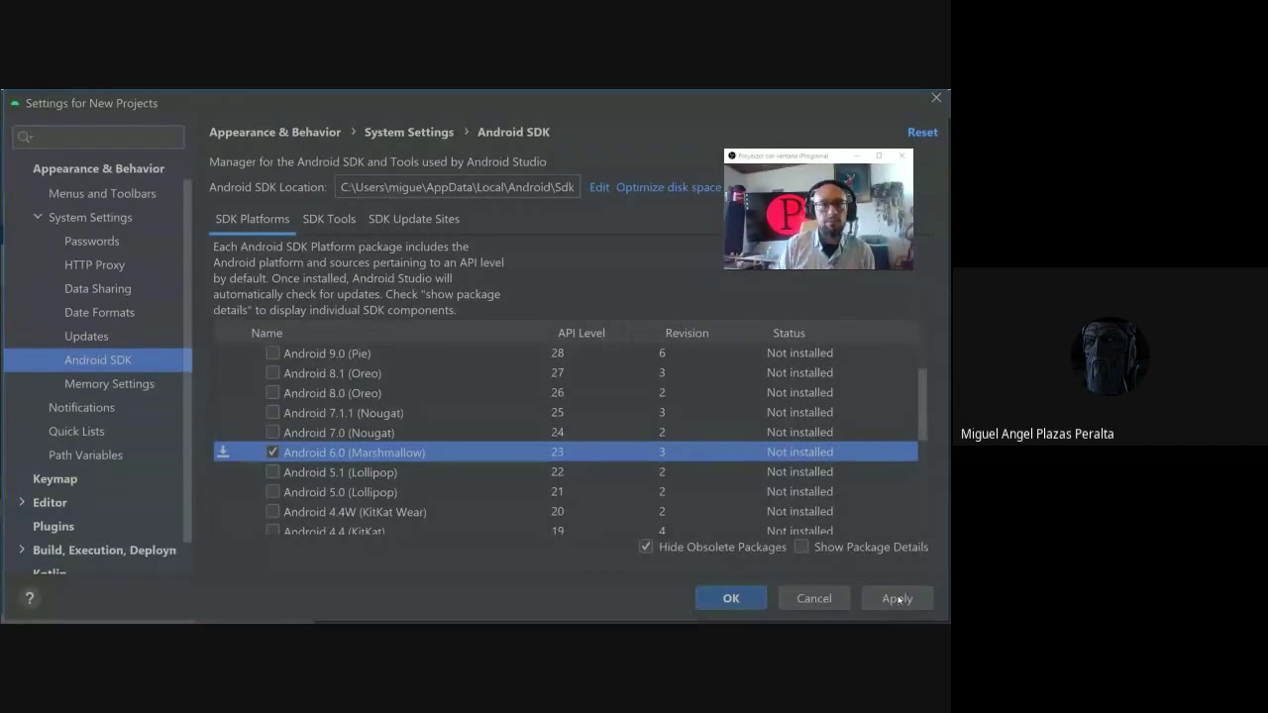
- Apply the platform selection, accept the android-sdk-license, and start the component installation, sending it to the background
click(897, 598)
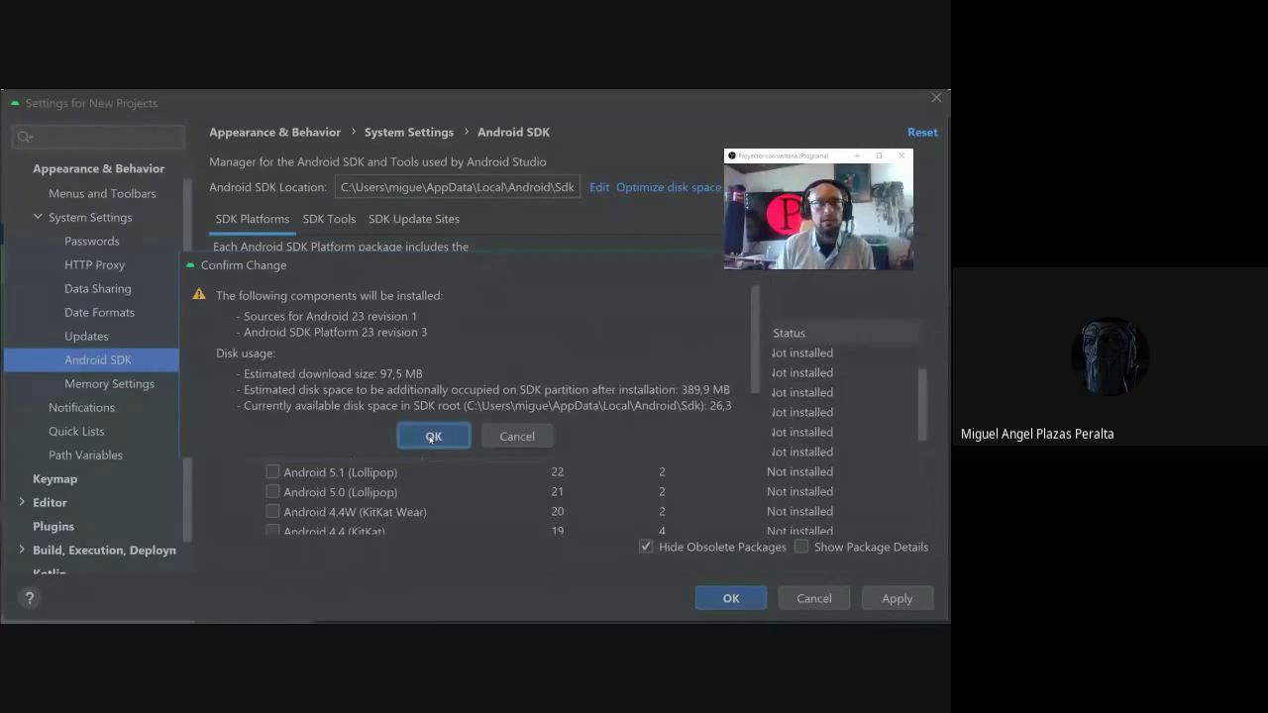
click(433, 436)
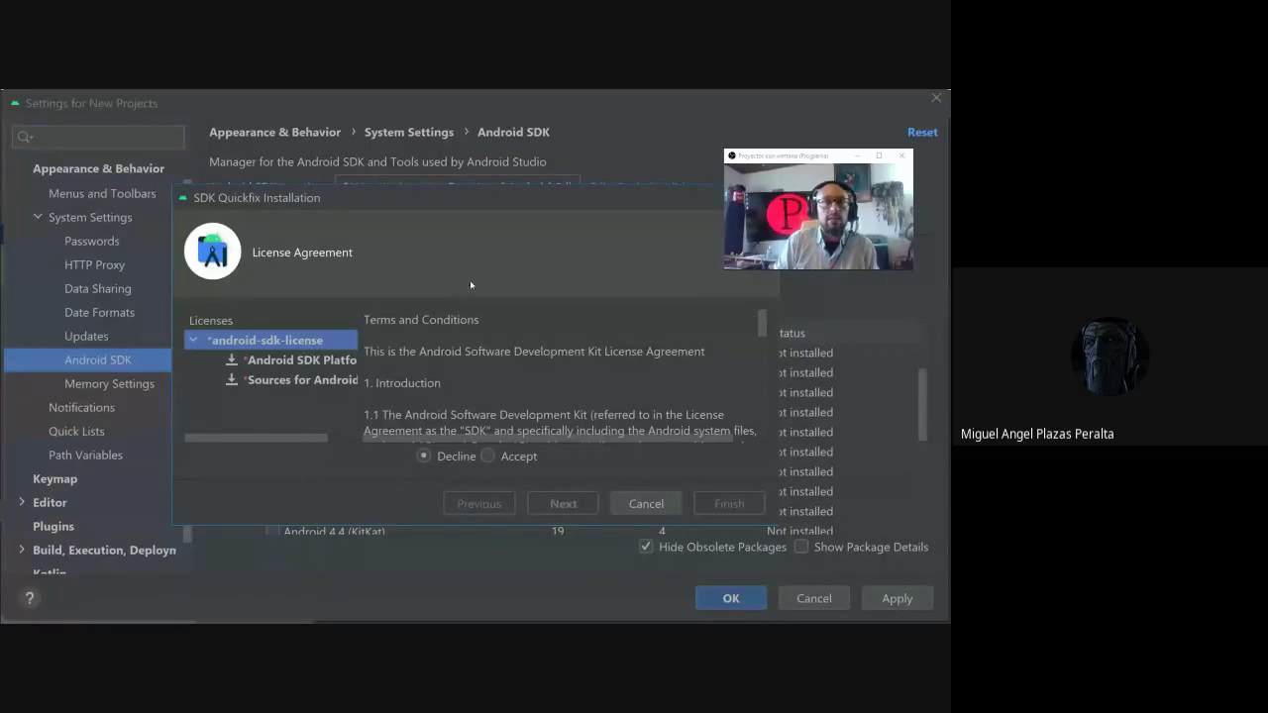
click(489, 457)
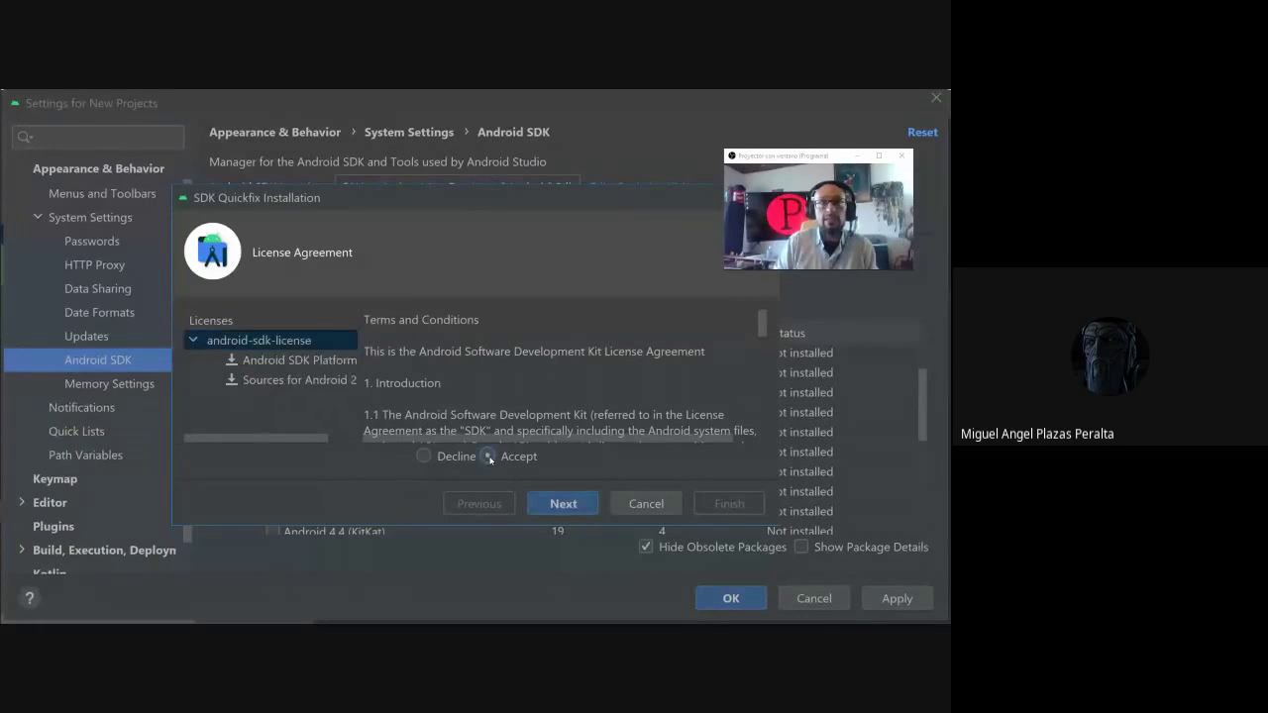
click(553, 504)
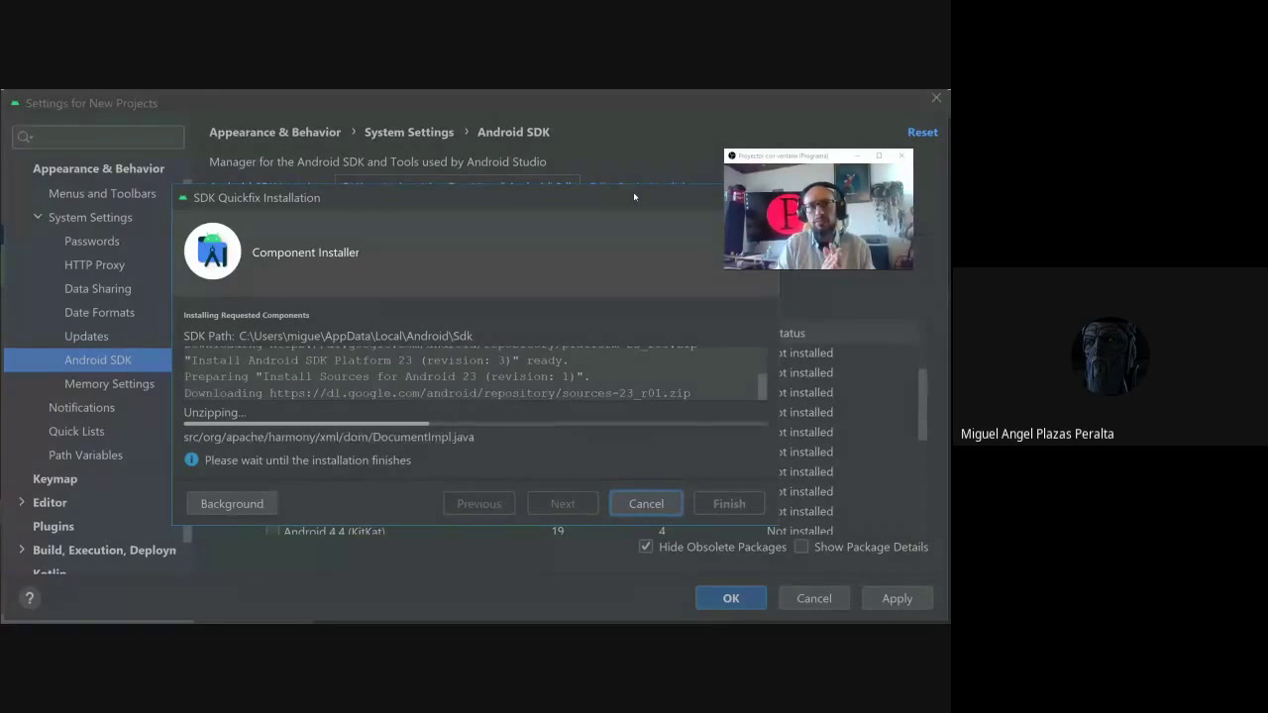
drag(632, 196, 555, 195)
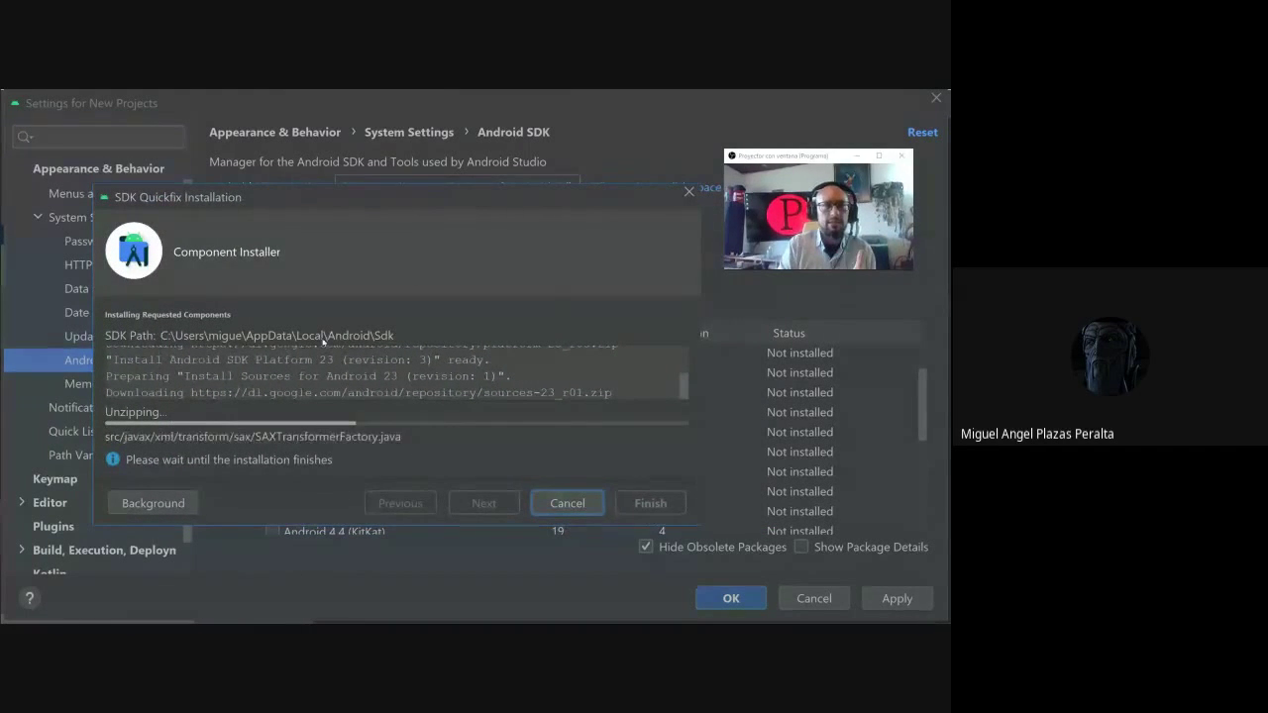
click(155, 504)
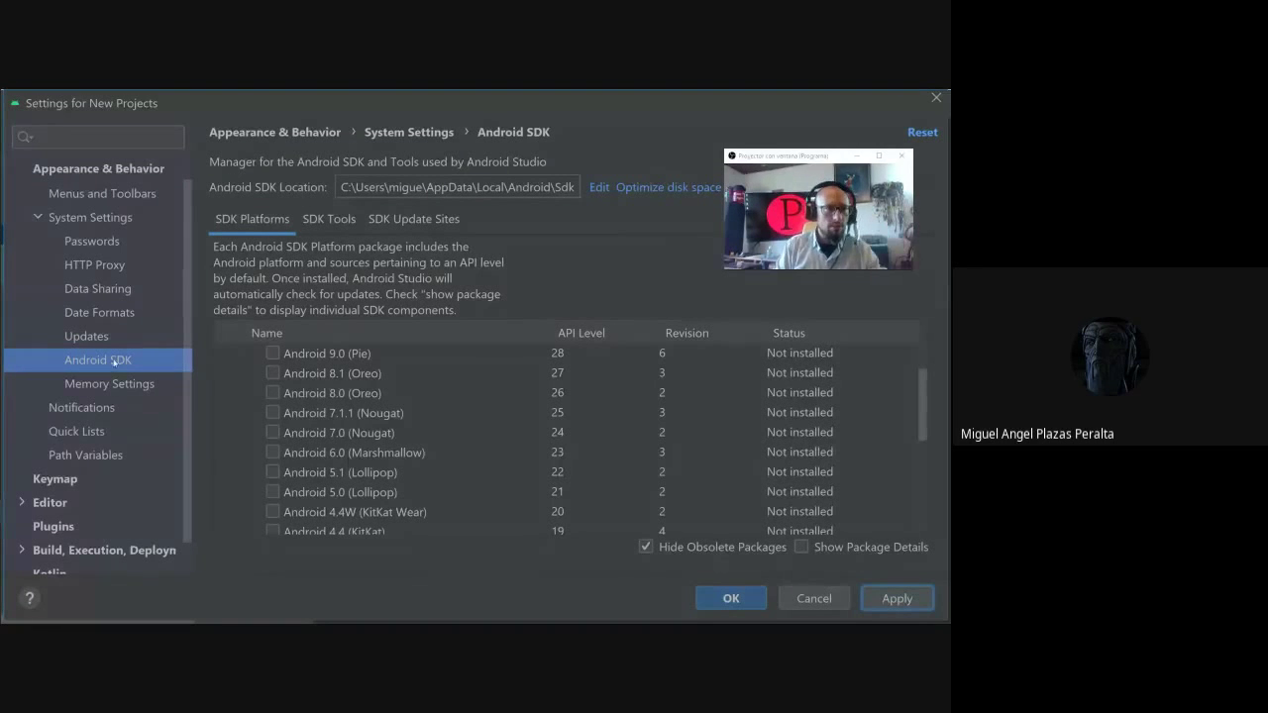
- Examine the installed plugins in the settings, from Kotlin and the build tools through languages and test tools
click(46, 528)
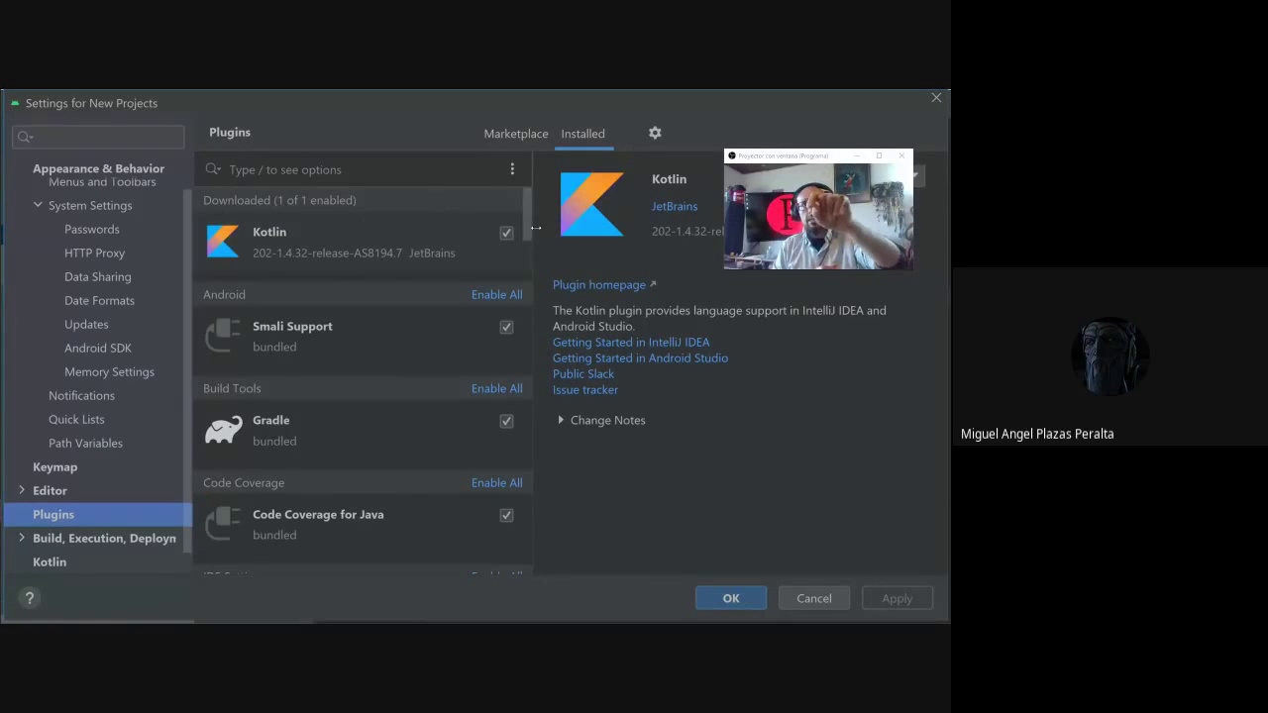
drag(526, 228, 528, 223)
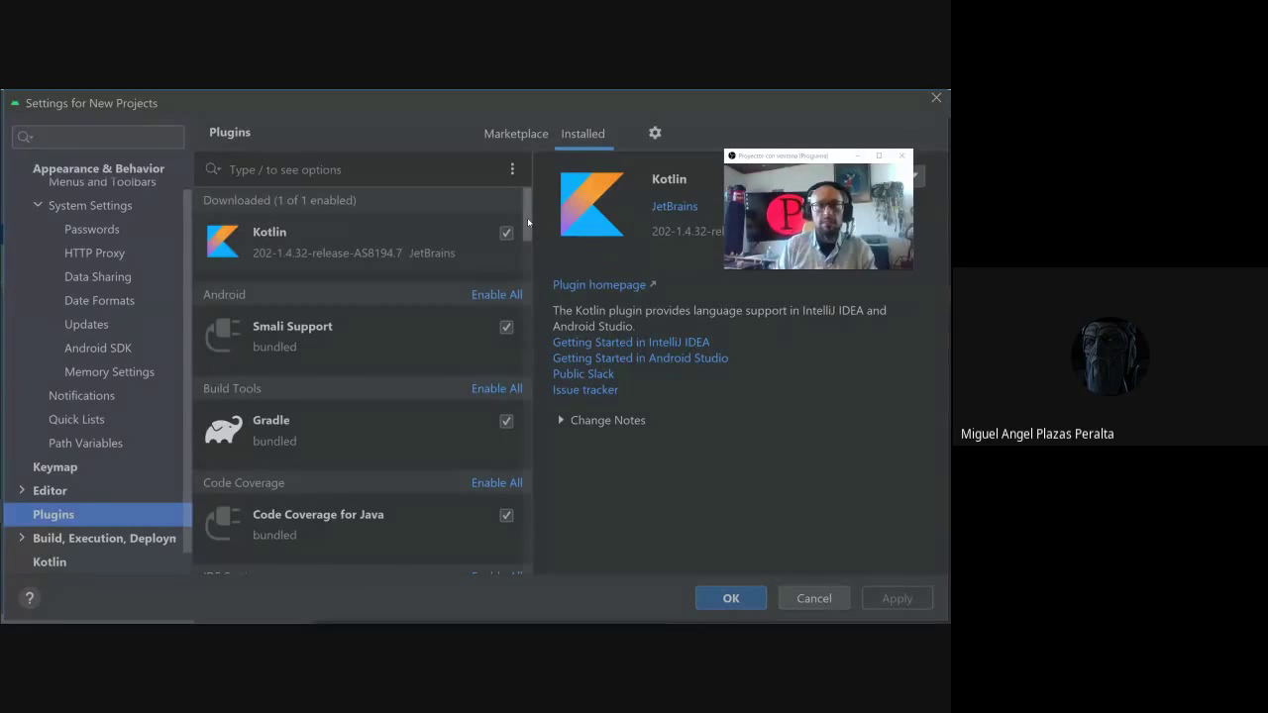
scroll(528, 221, down, 3)
scroll(530, 233, down, 1)
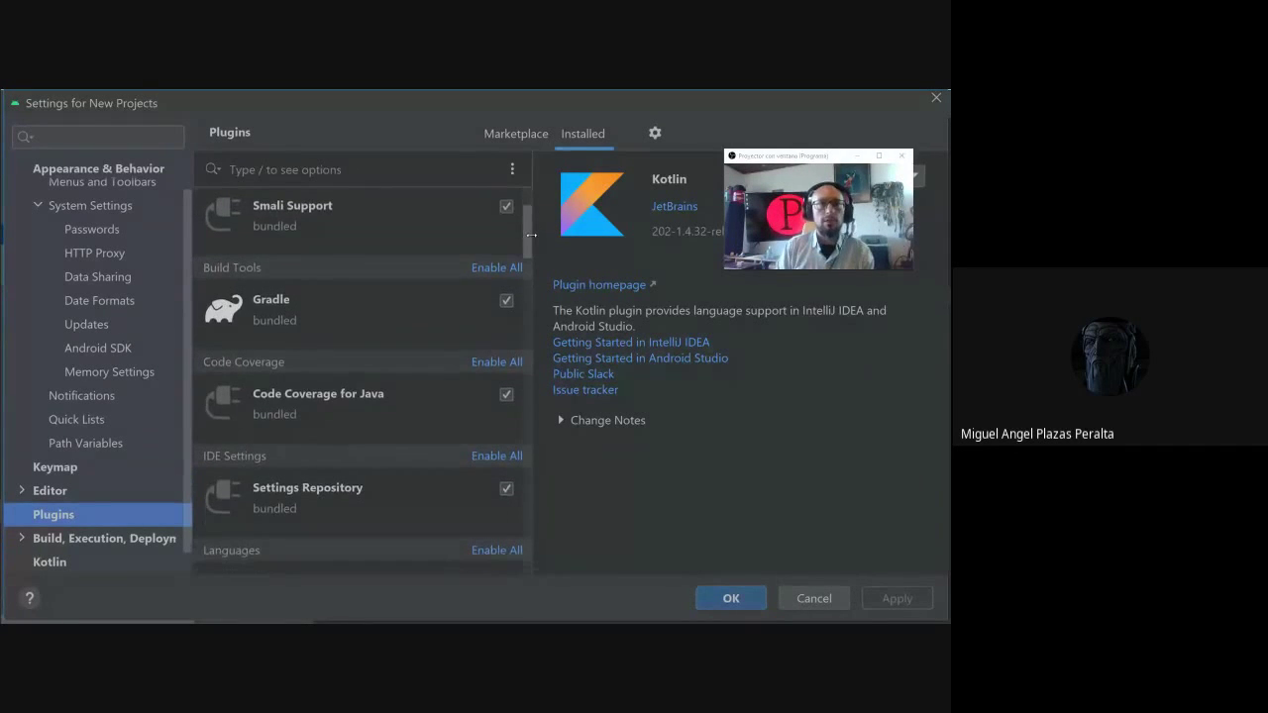
scroll(531, 235, down, 7)
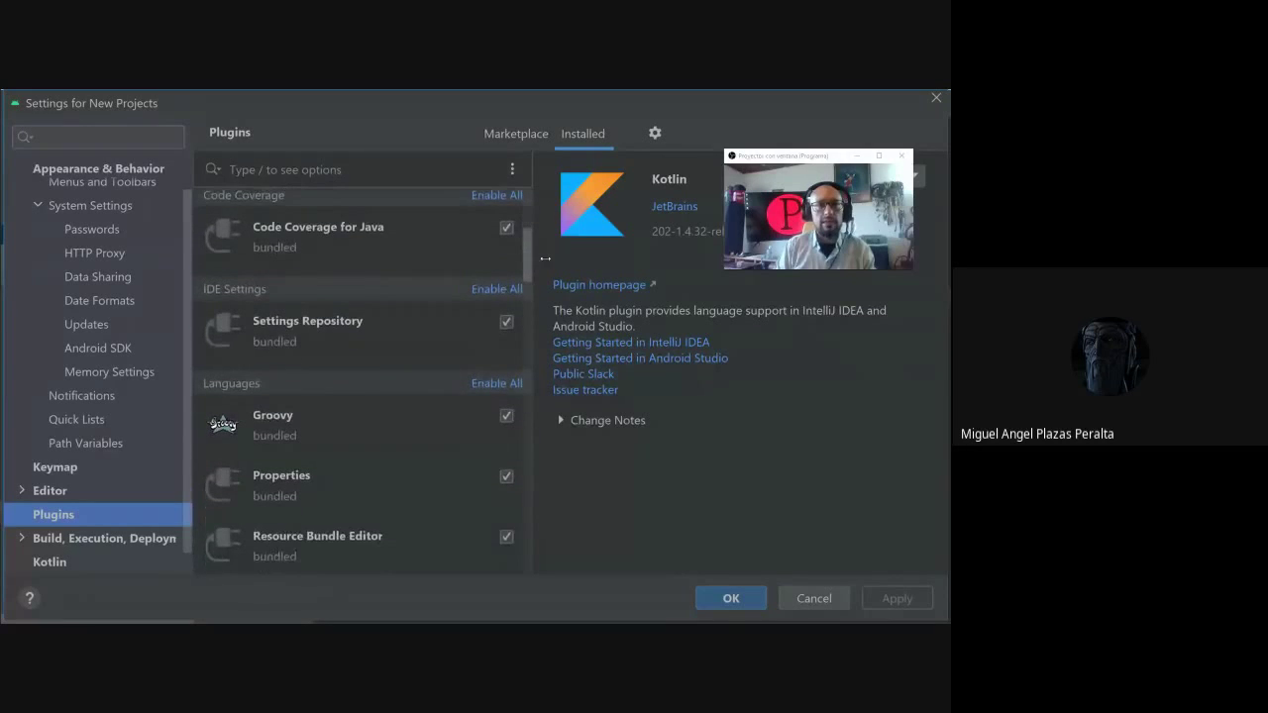
scroll(550, 260, down, 3)
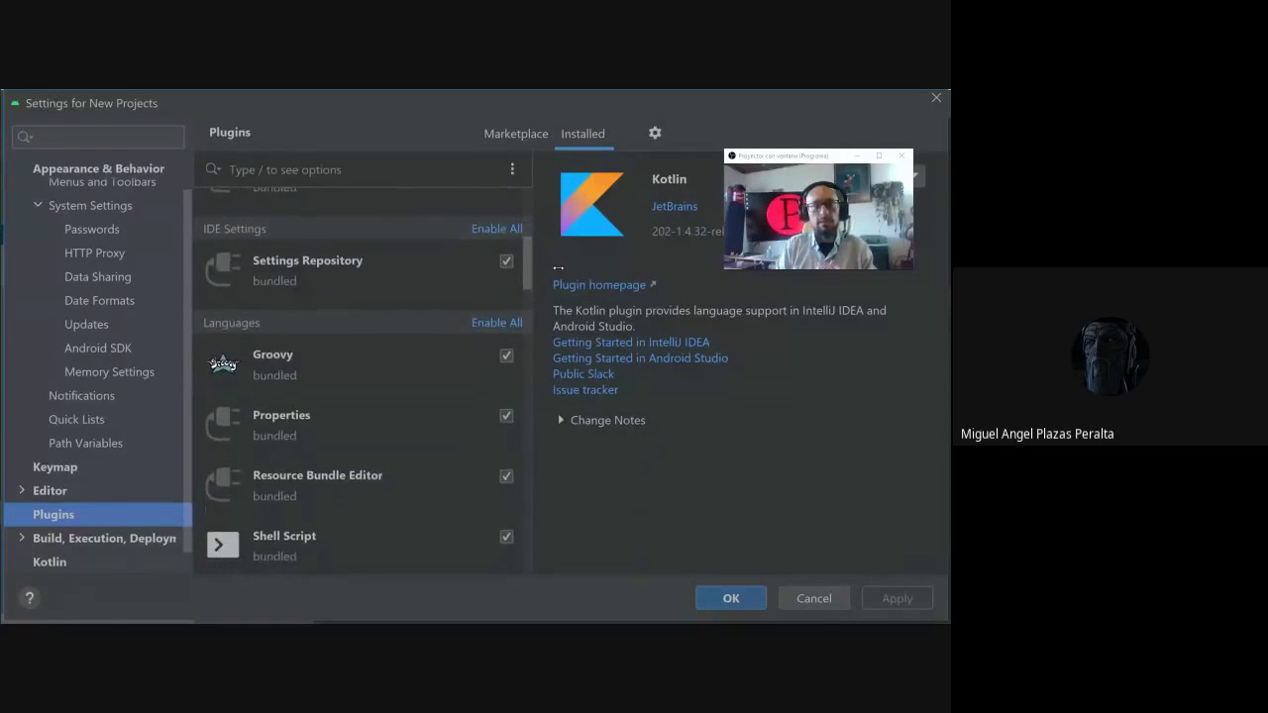
scroll(560, 270, down, 2)
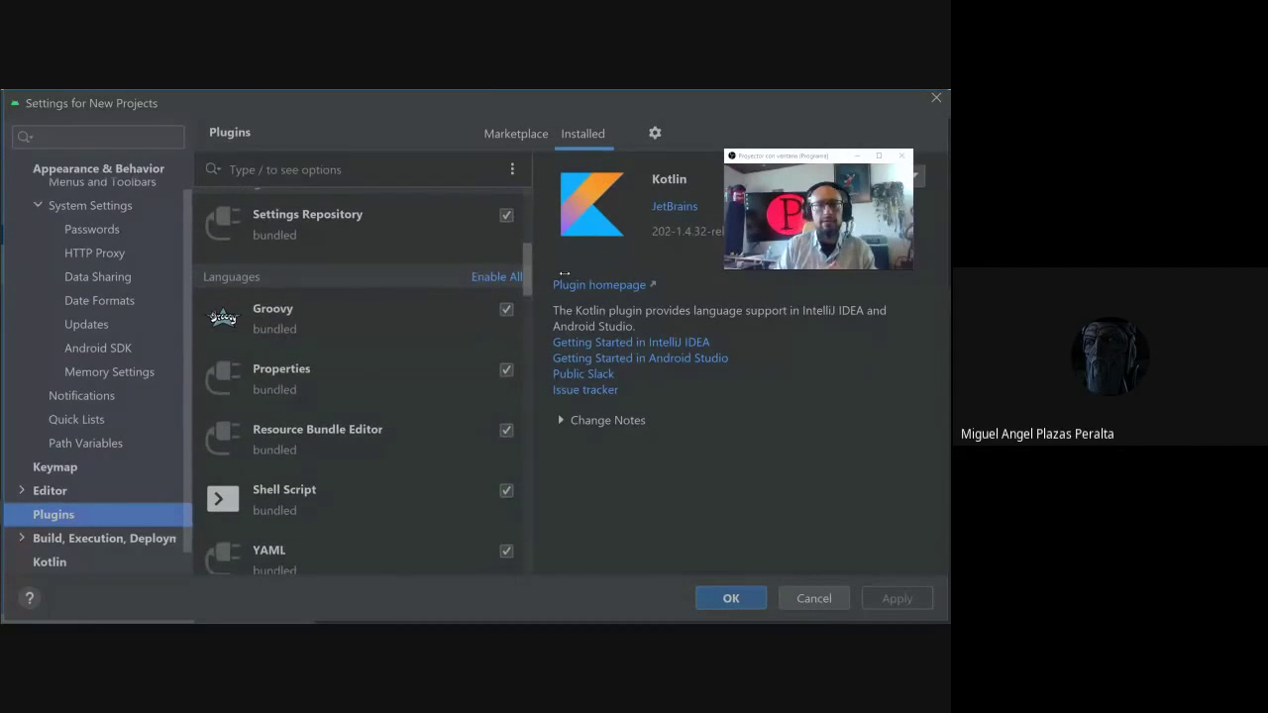
scroll(566, 280, down, 2)
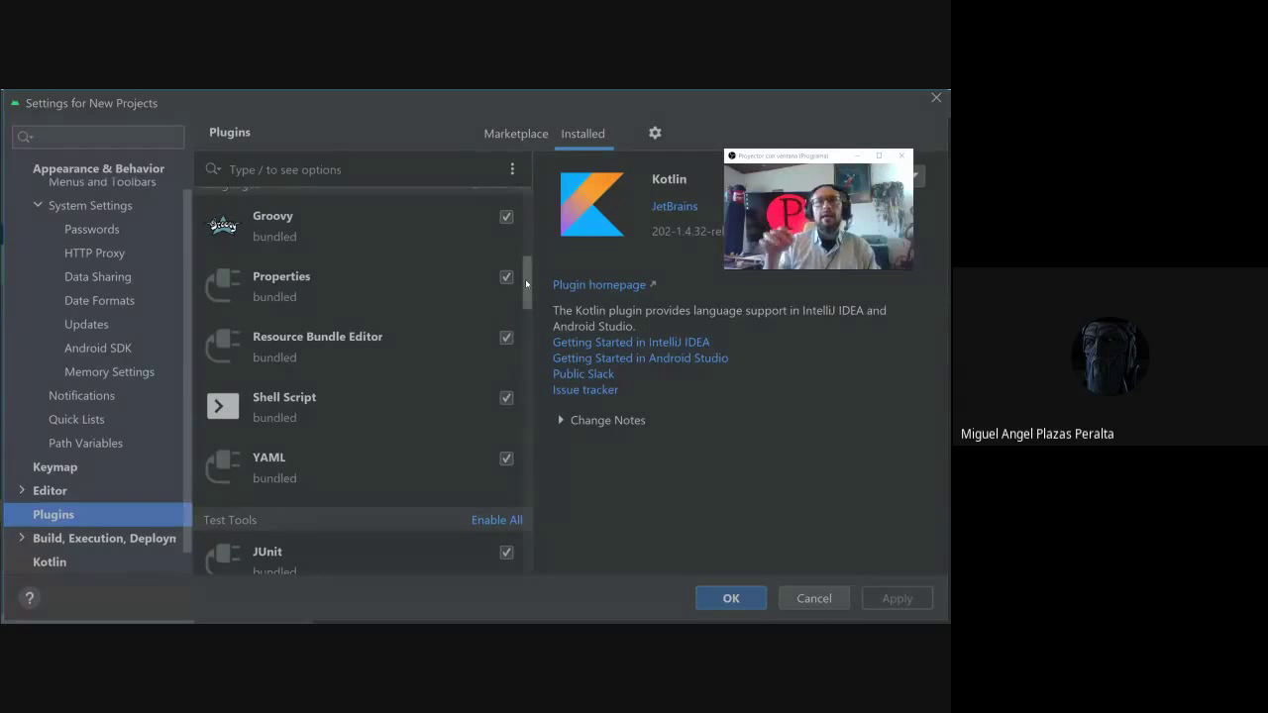
scroll(529, 289, down, 3)
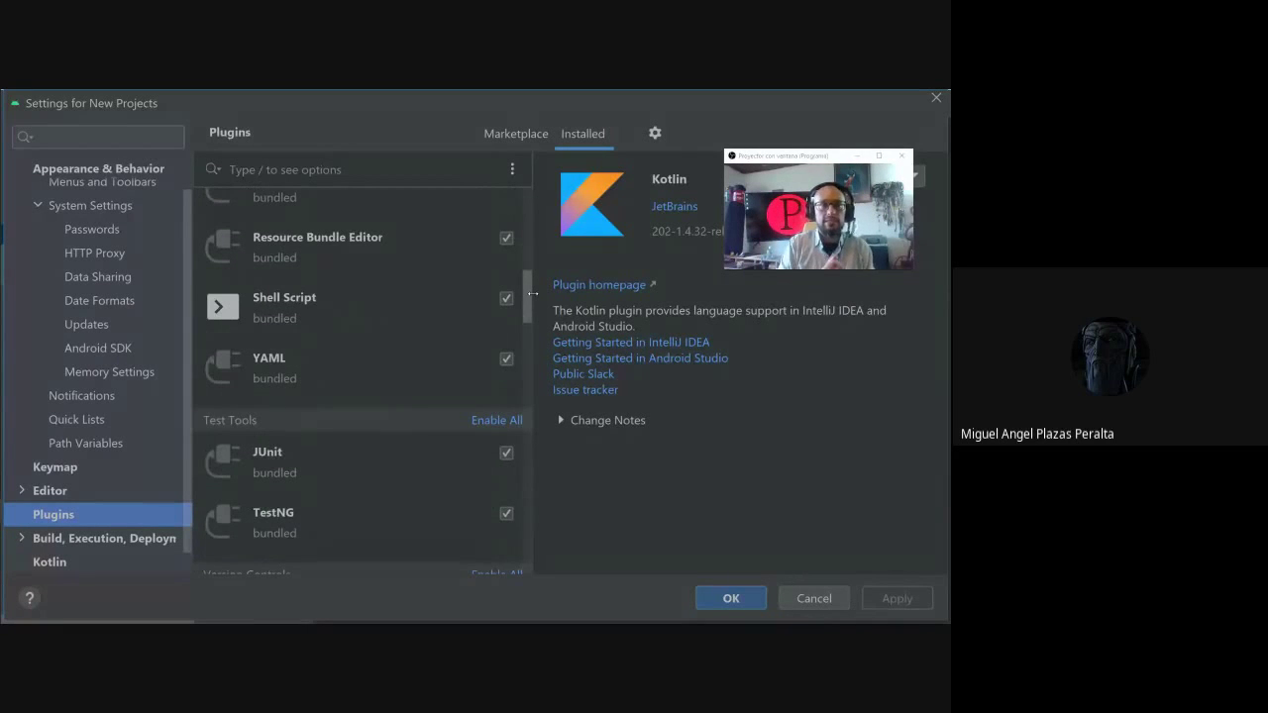
scroll(533, 293, down, 1)
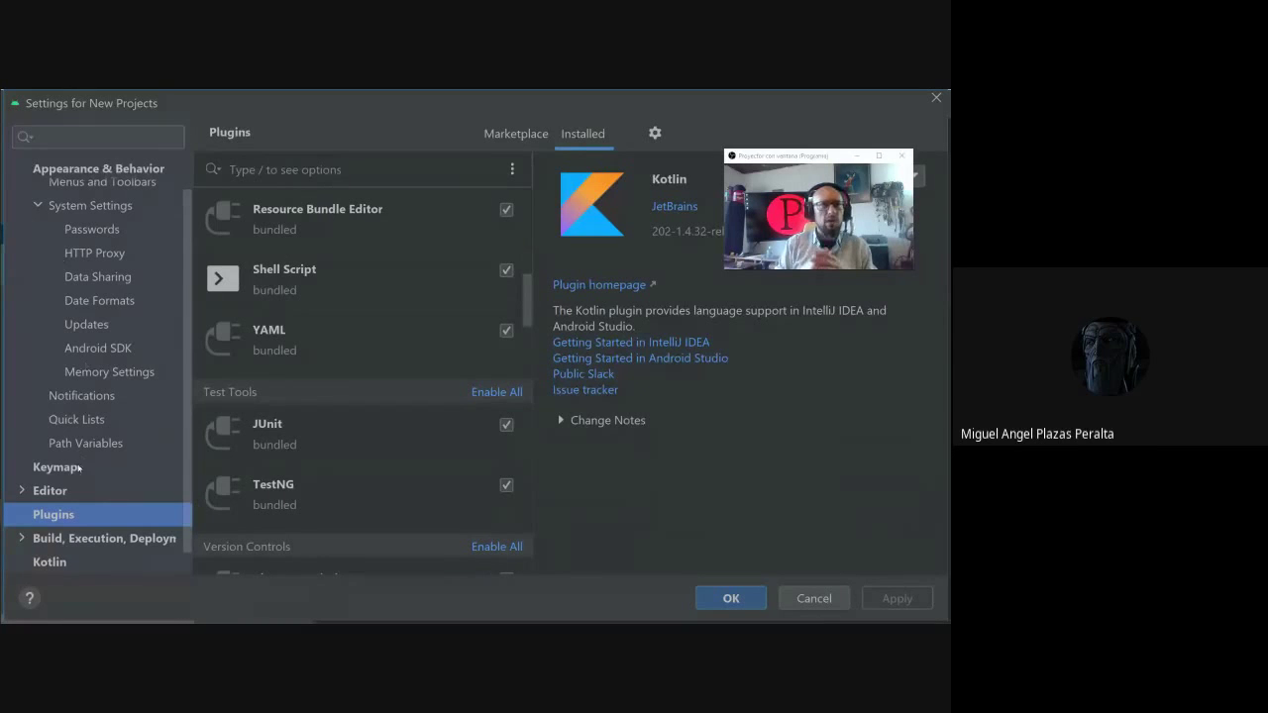
- Recheck the Android SDK platforms list, close the settings, and resume the pending SDK package installation
click(99, 349)
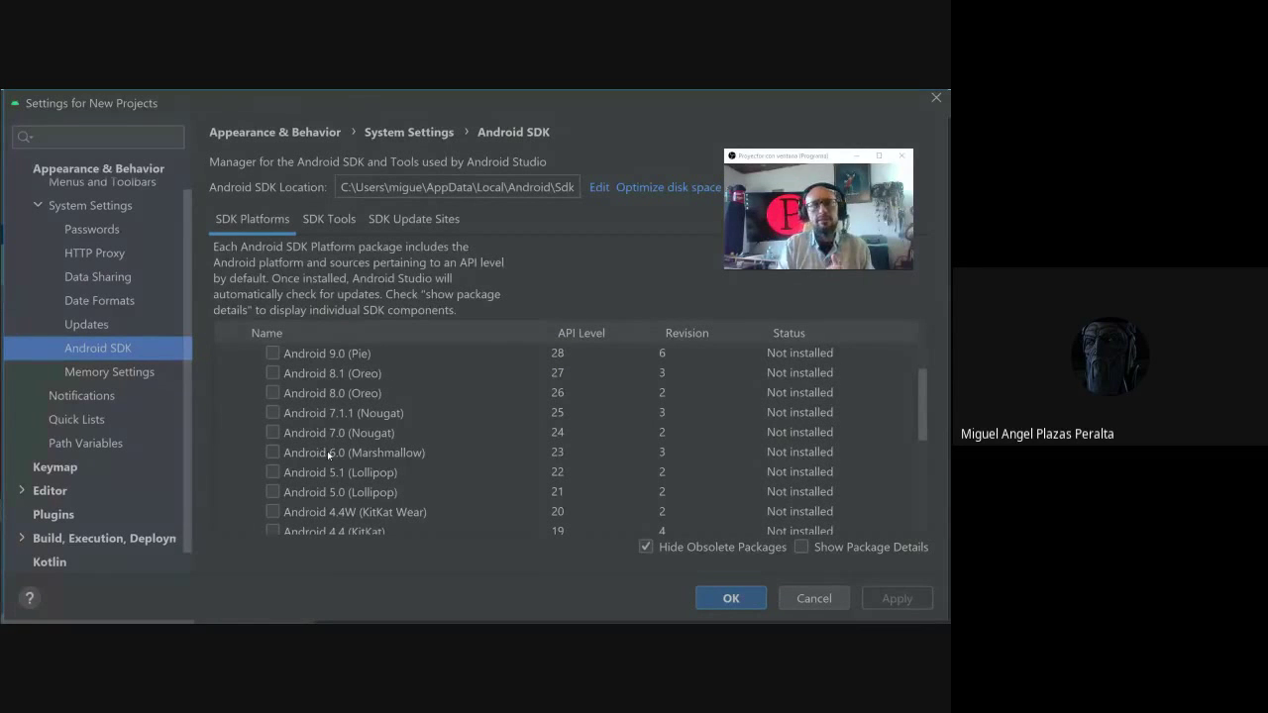
click(736, 599)
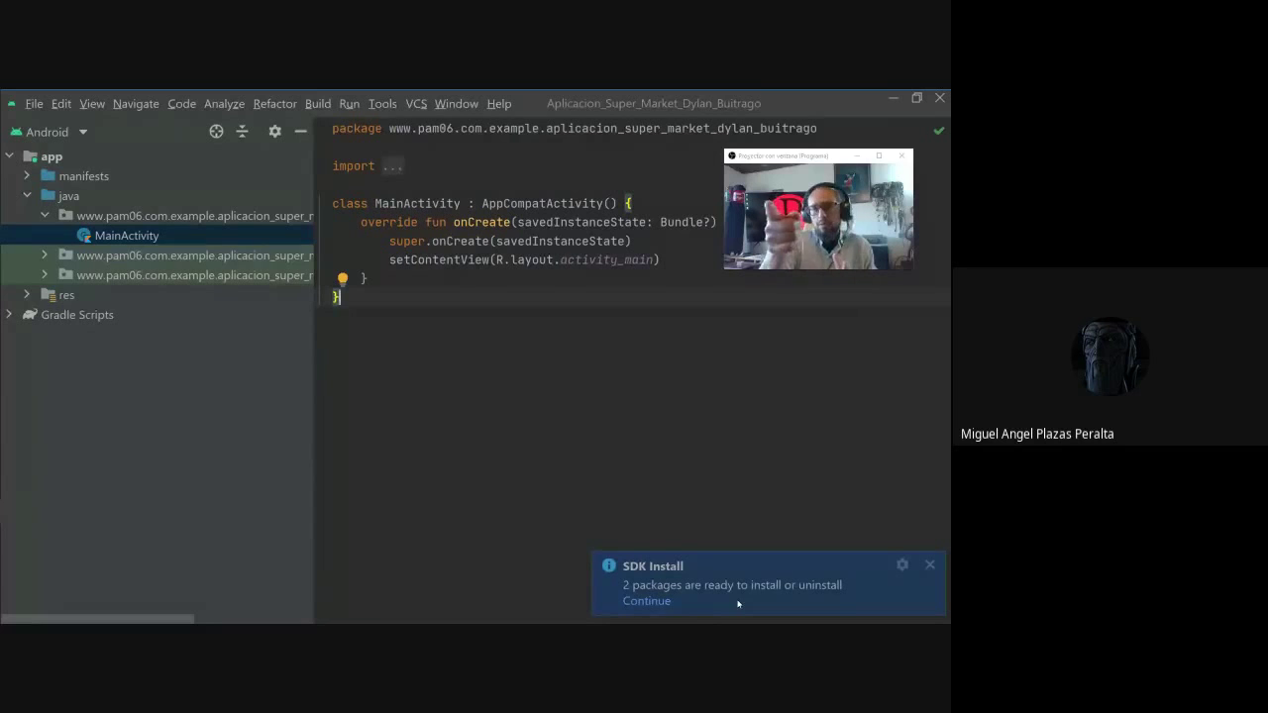
click(646, 602)
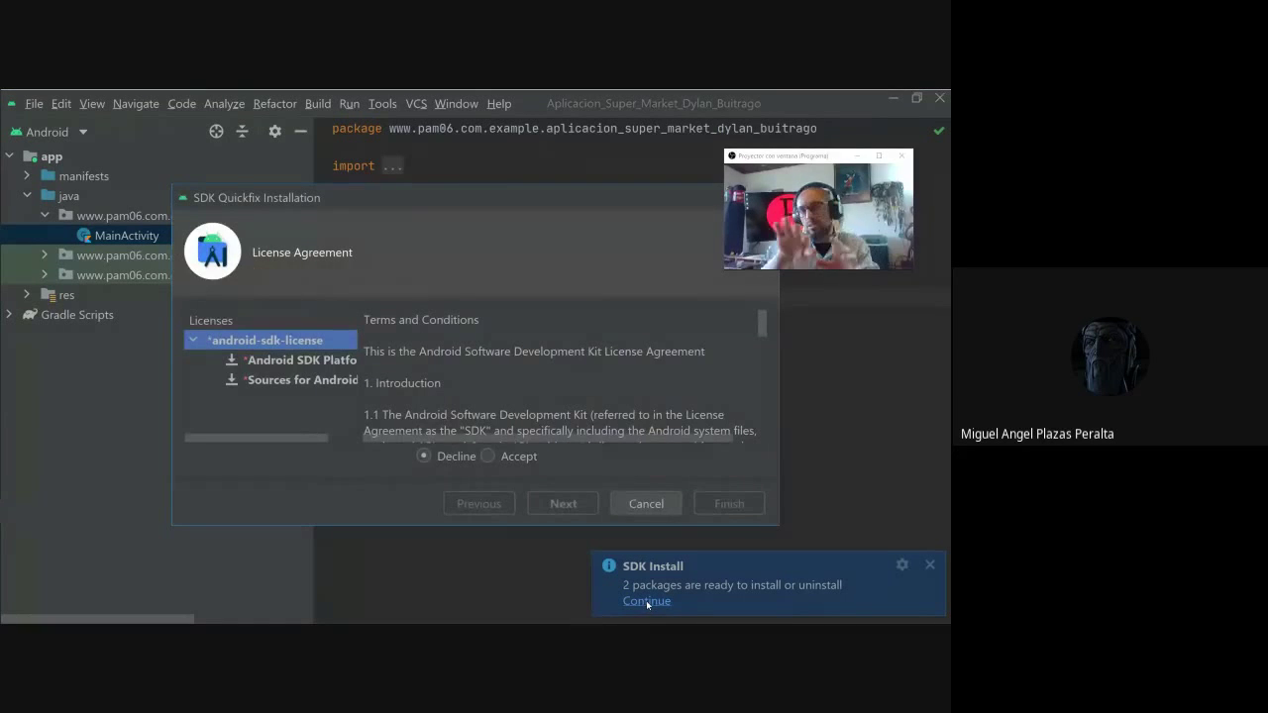
- Widen the installer dialog, accept the license for Android SDK Platform 23 and Sources for Android 23, and finish their installation
drag(287, 438, 309, 441)
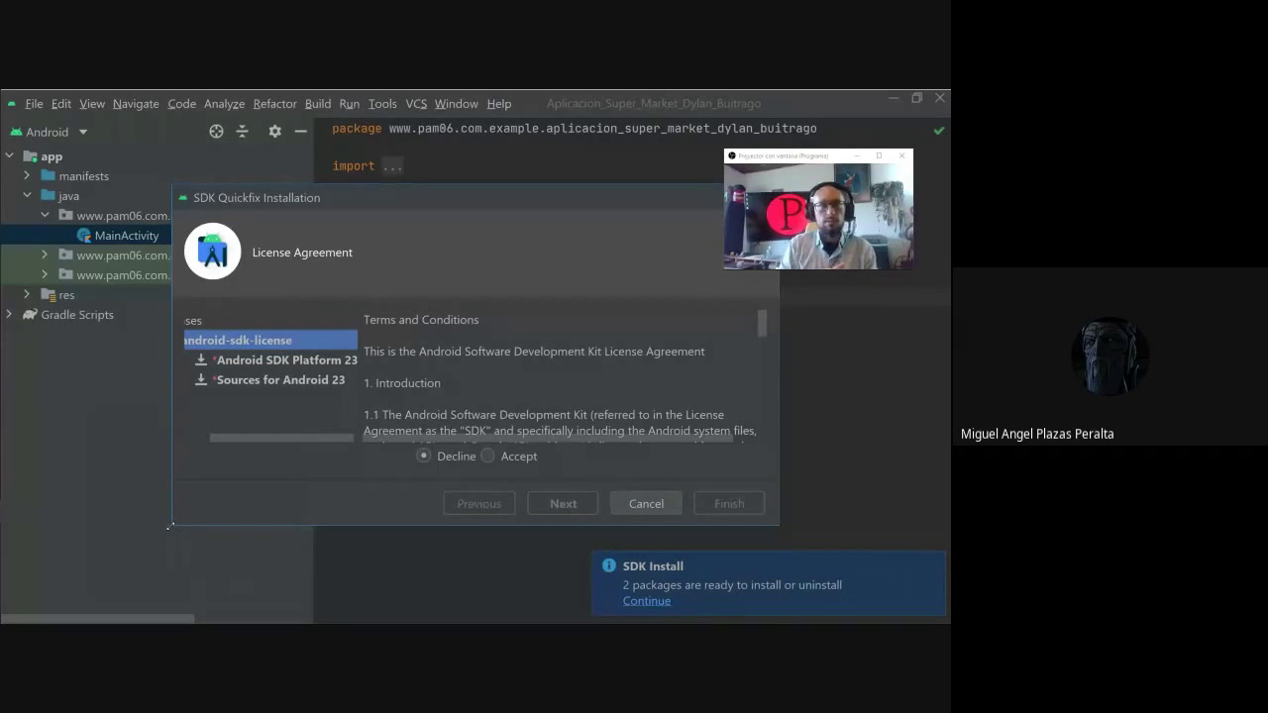
drag(170, 522, 112, 541)
click(459, 473)
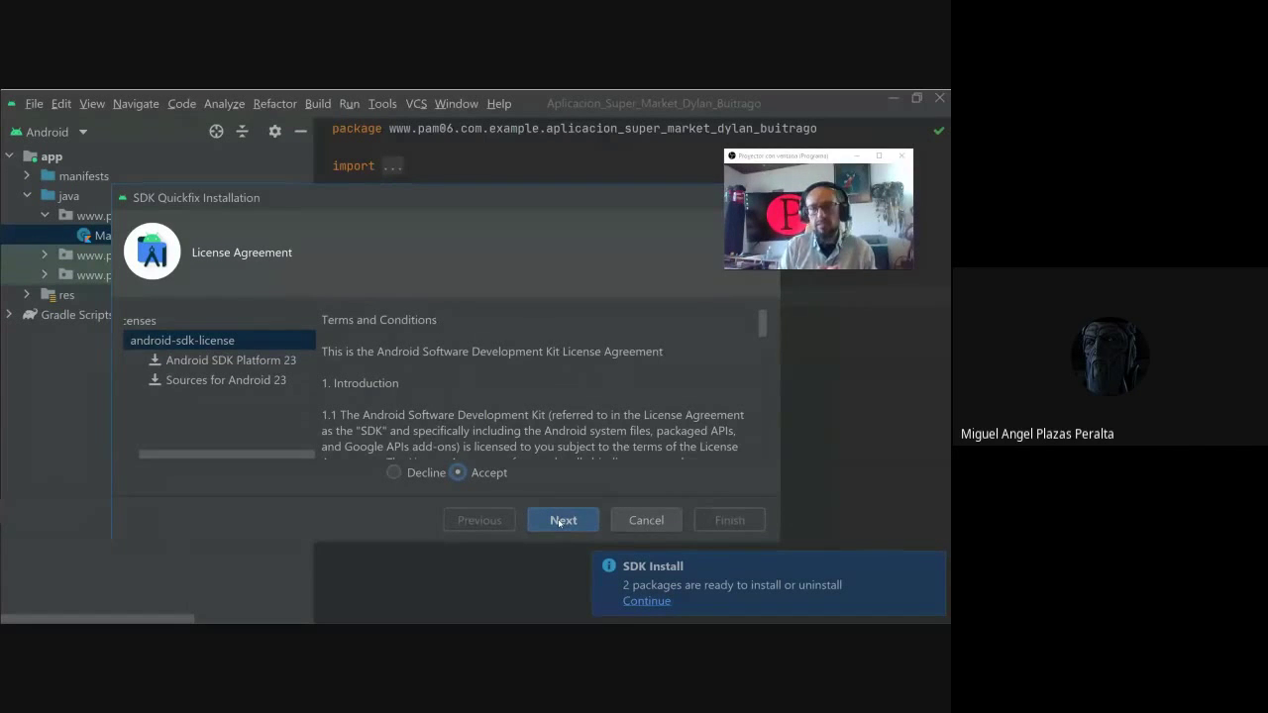
click(560, 522)
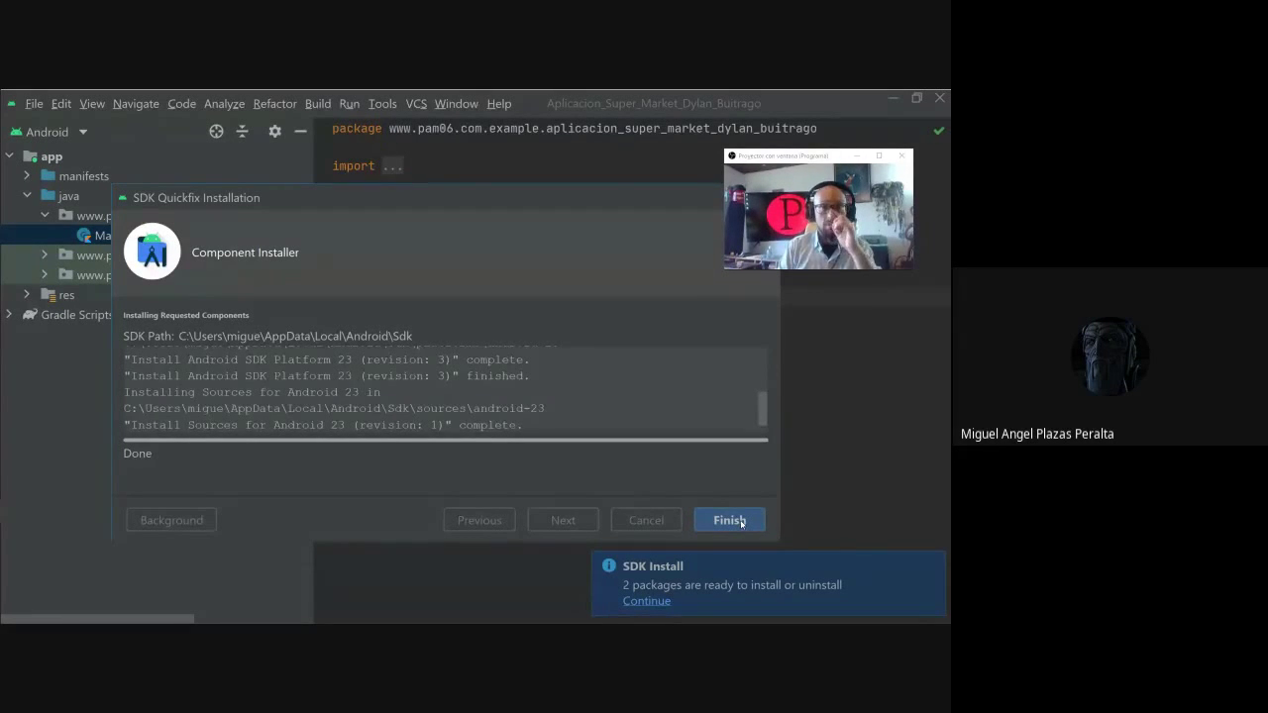
click(729, 520)
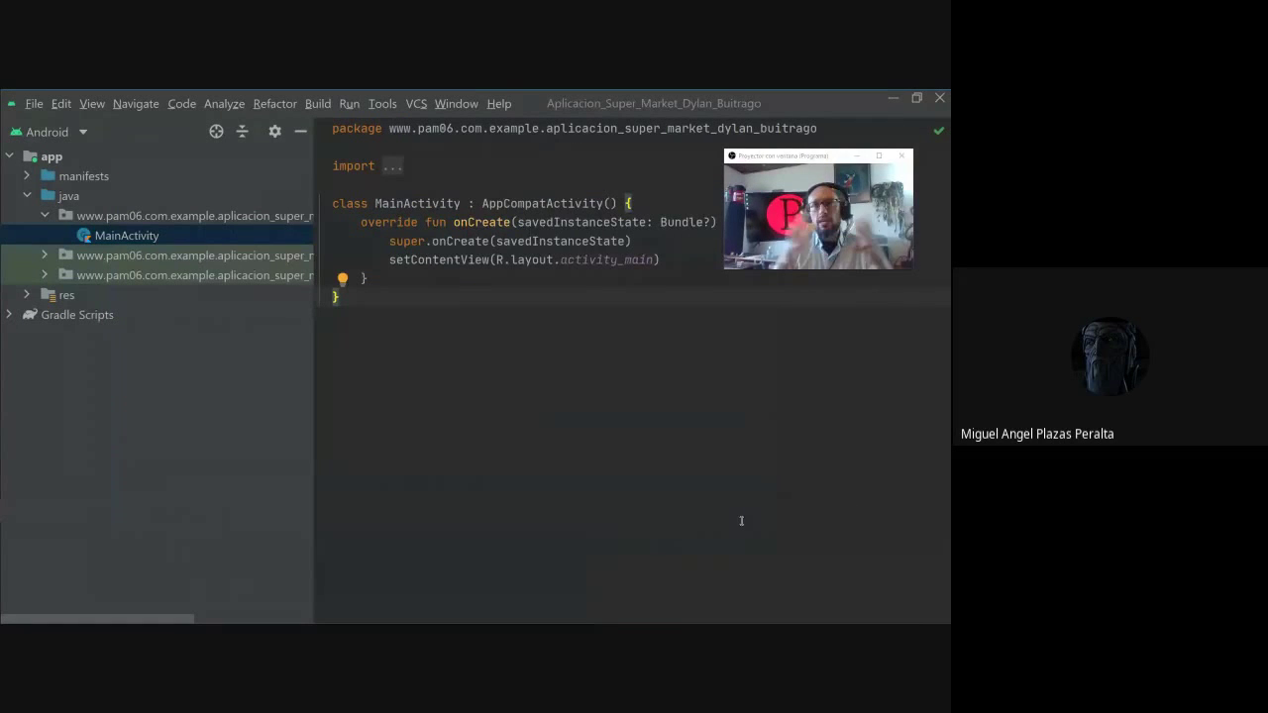